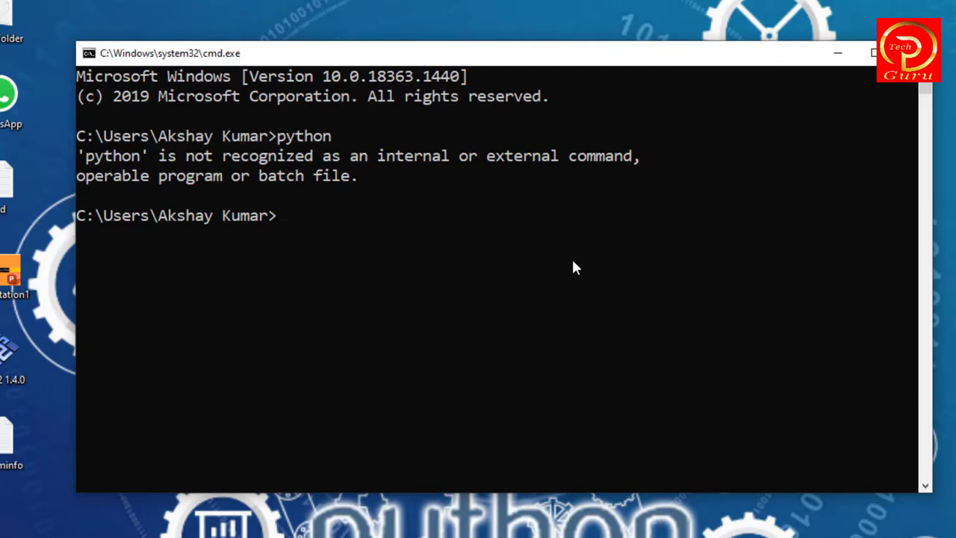
Step: Run the pip command at the prompt to check whether it is recognized
type("pip")
key("Return")
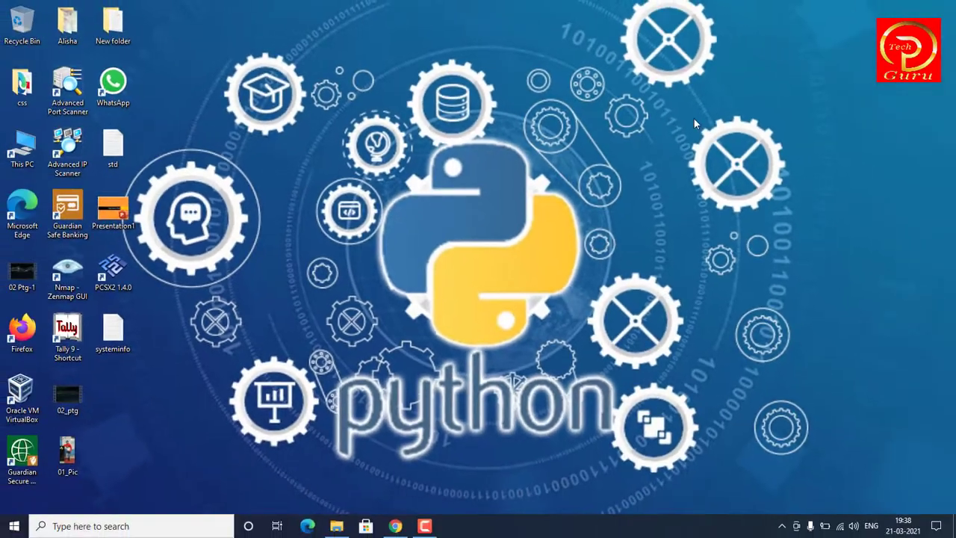
Step: Open the python folder on Local Disk (G:), copy its full path G:\python, and minimize the folder window
double_click(26, 149)
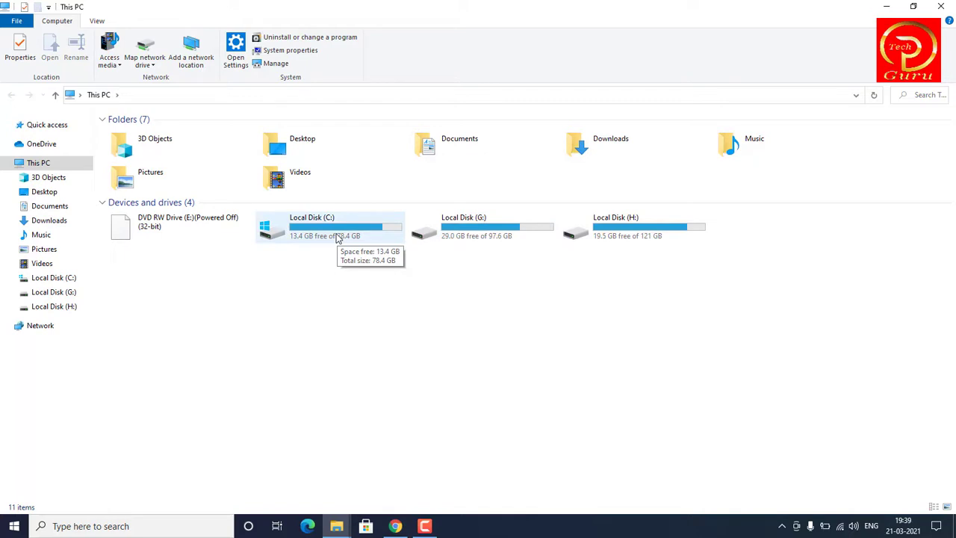
double_click(454, 230)
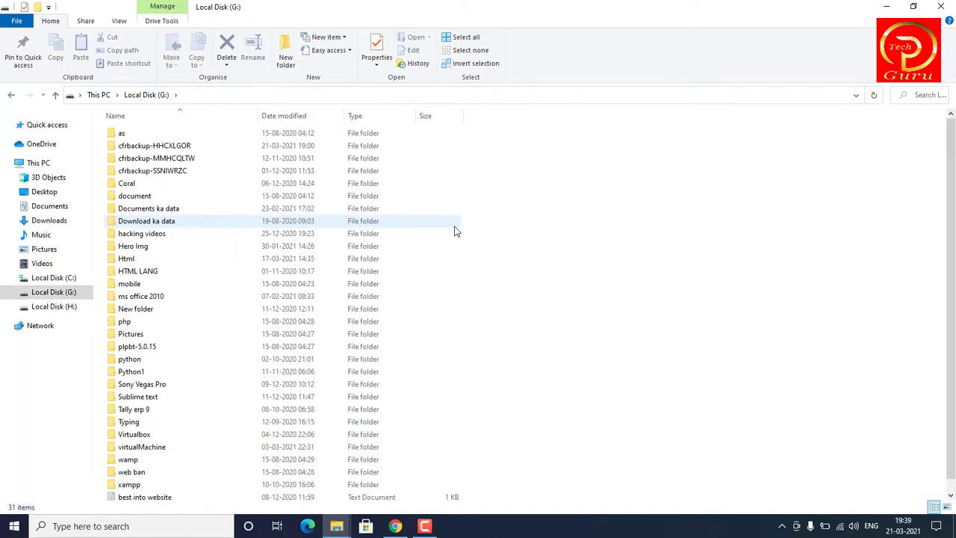
double_click(131, 360)
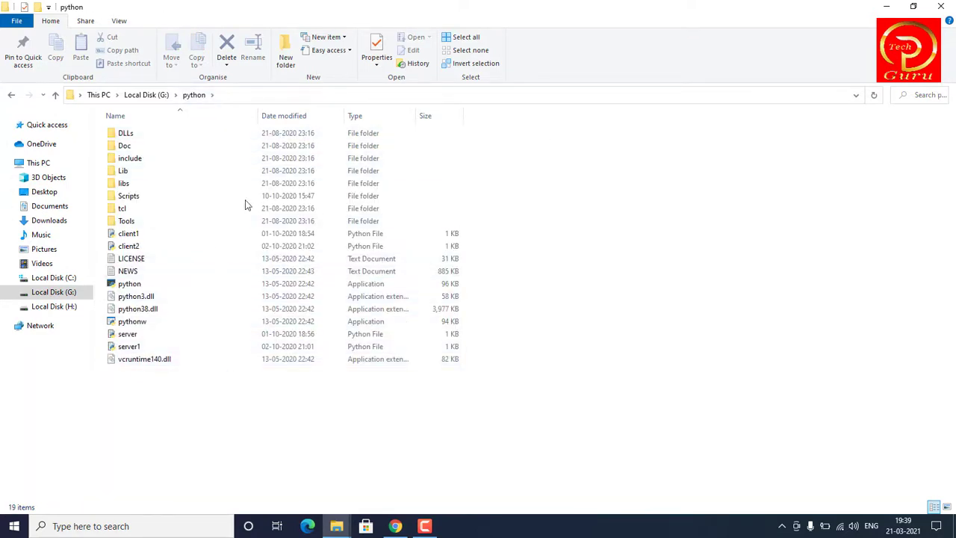
left_click(269, 99)
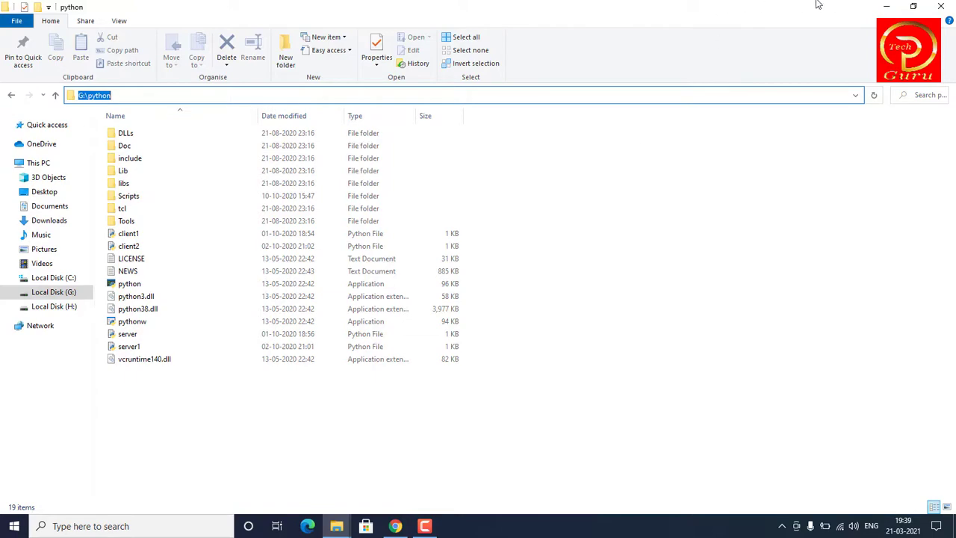
left_click(887, 11)
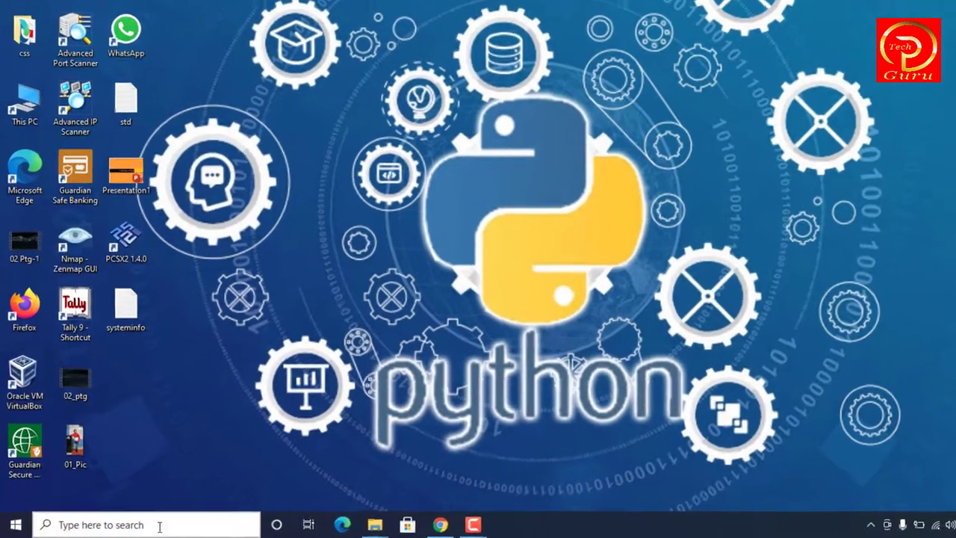
Step: Search Windows for "system" and open the Environment Variables dialog through the advanced system settings
left_click(160, 525)
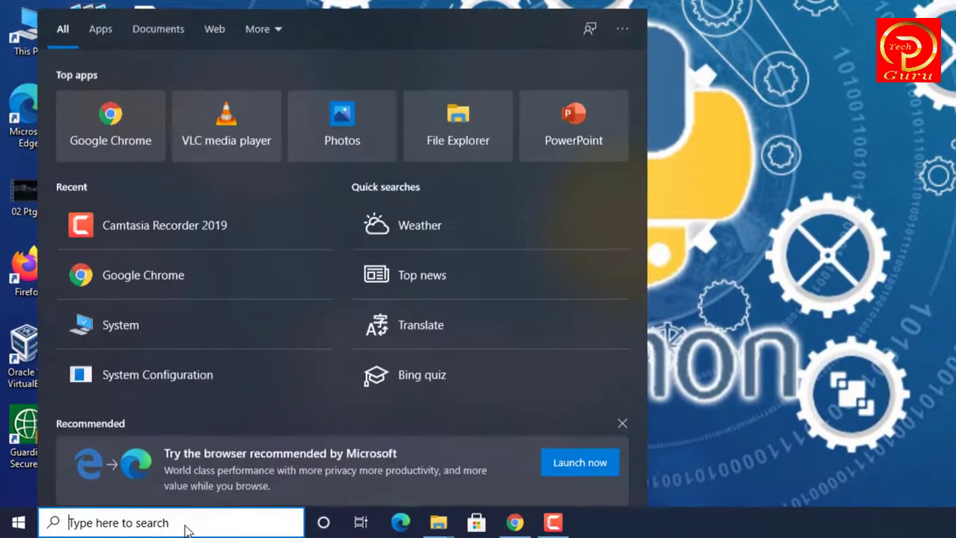
type("sys")
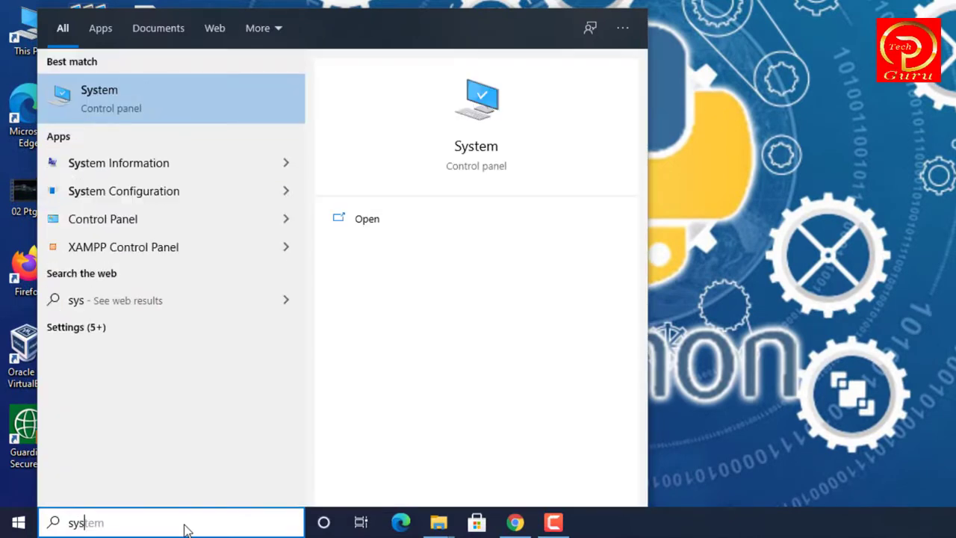
type("tem")
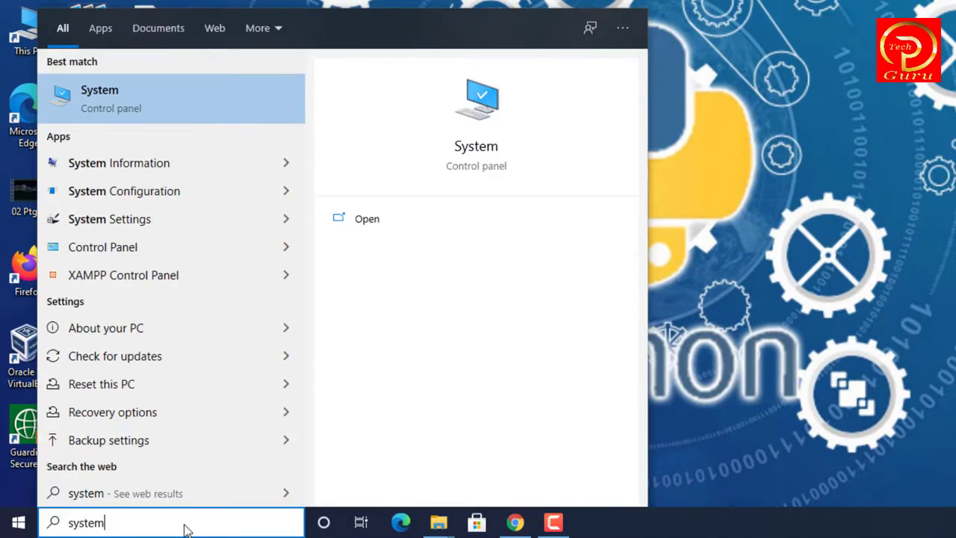
left_click(115, 104)
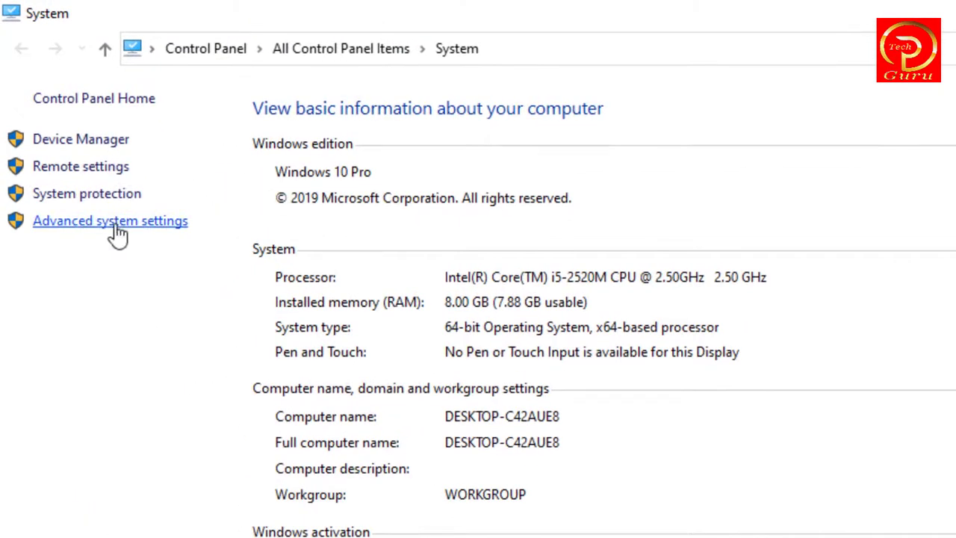
left_click(117, 227)
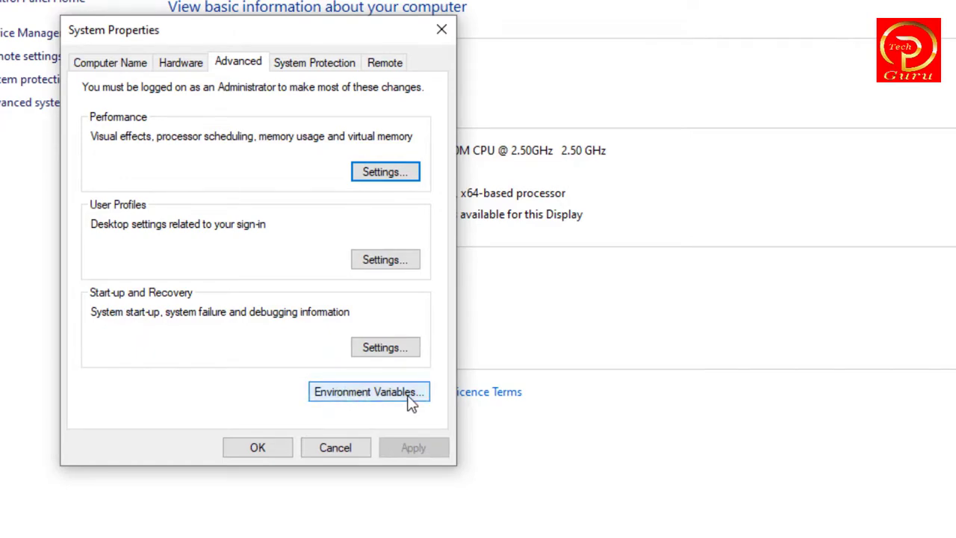
left_click(356, 396)
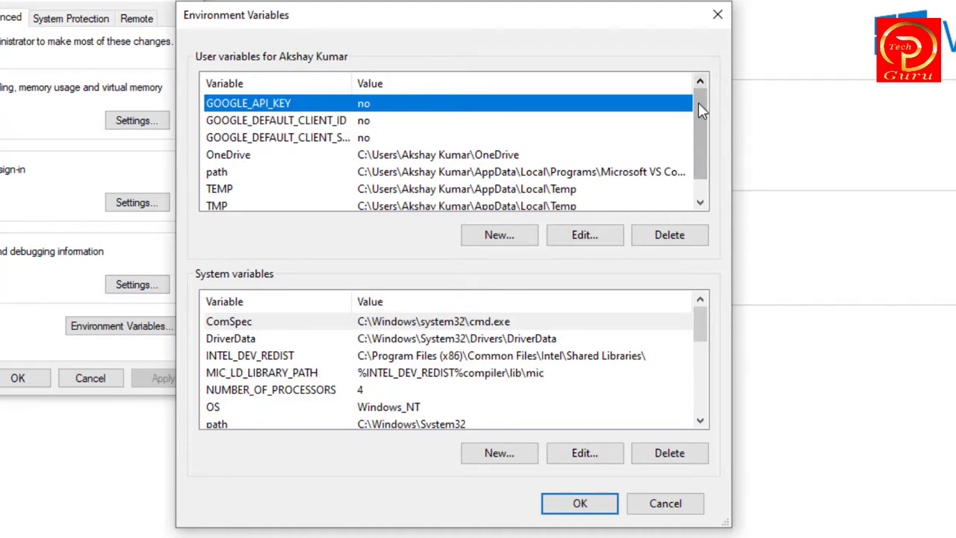
Step: Add G:\python as a new entry in the user path variable, accept all dialogs, and minimize the System window
left_click_drag(703, 110, 701, 128)
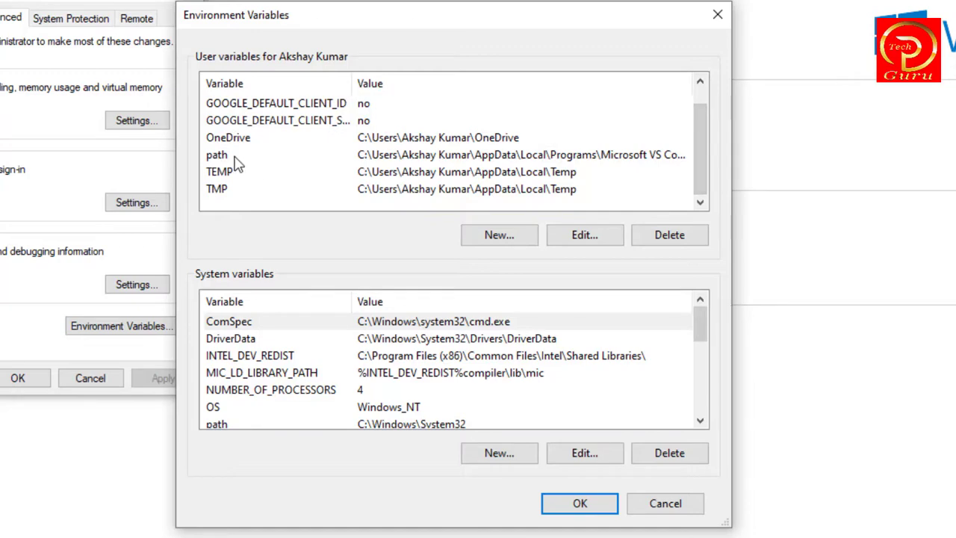
left_click(423, 155)
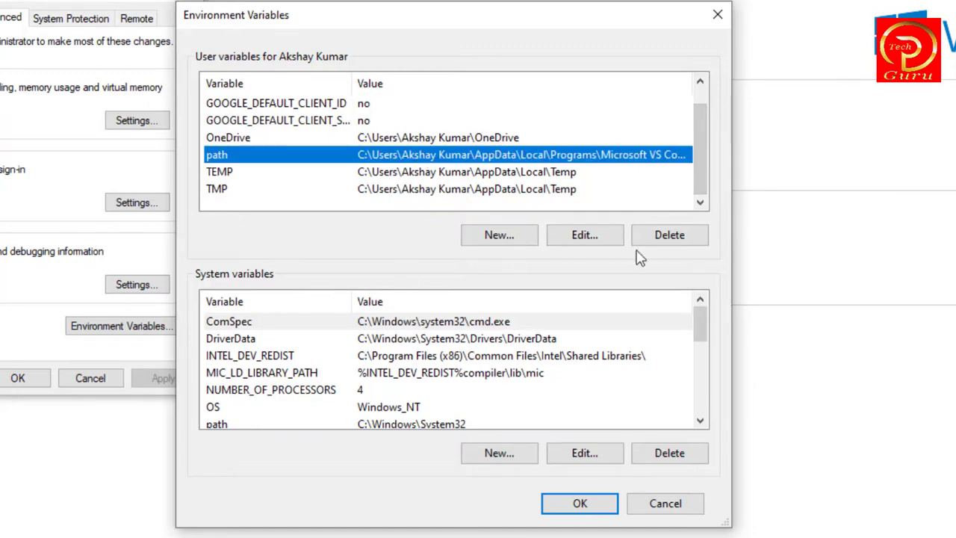
left_click(587, 241)
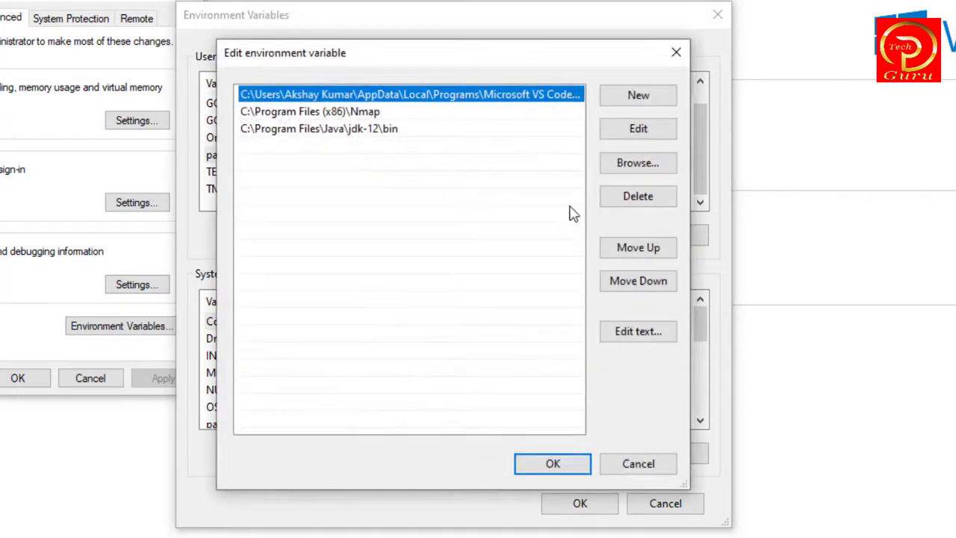
left_click_drag(330, 51, 367, 34)
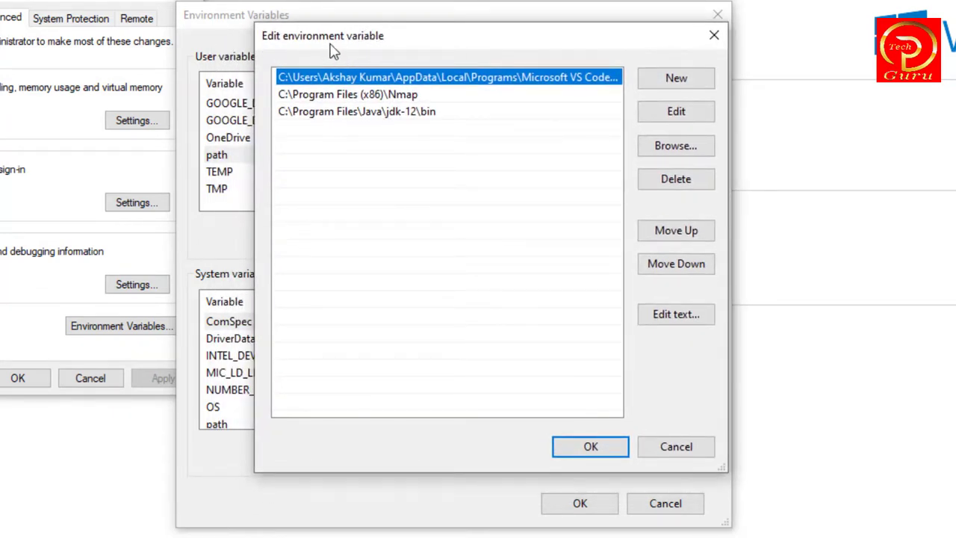
left_click(672, 86)
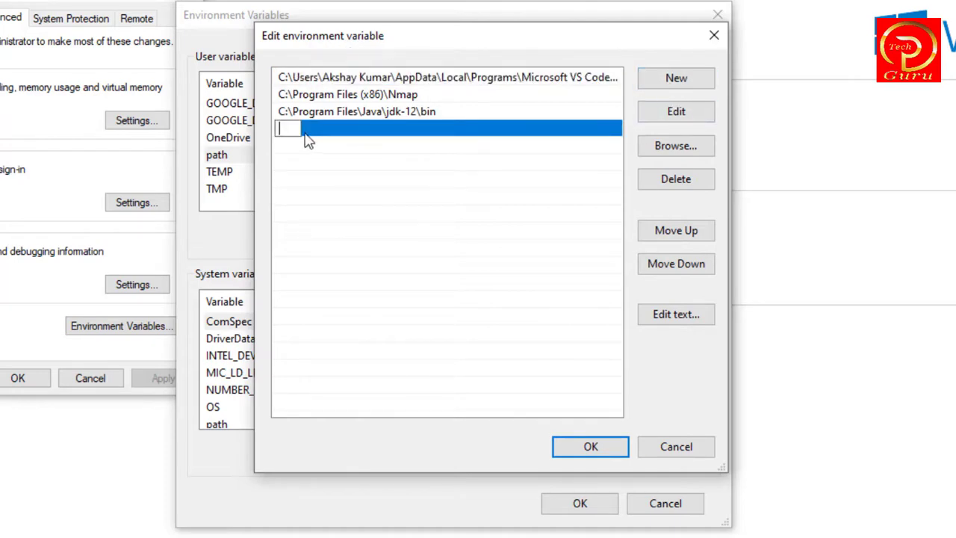
type("G:\\python")
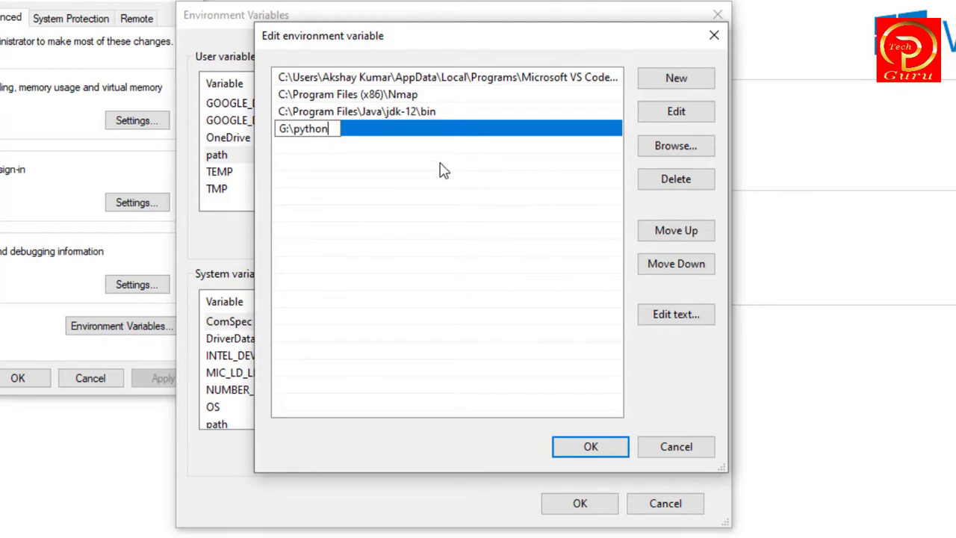
left_click(589, 447)
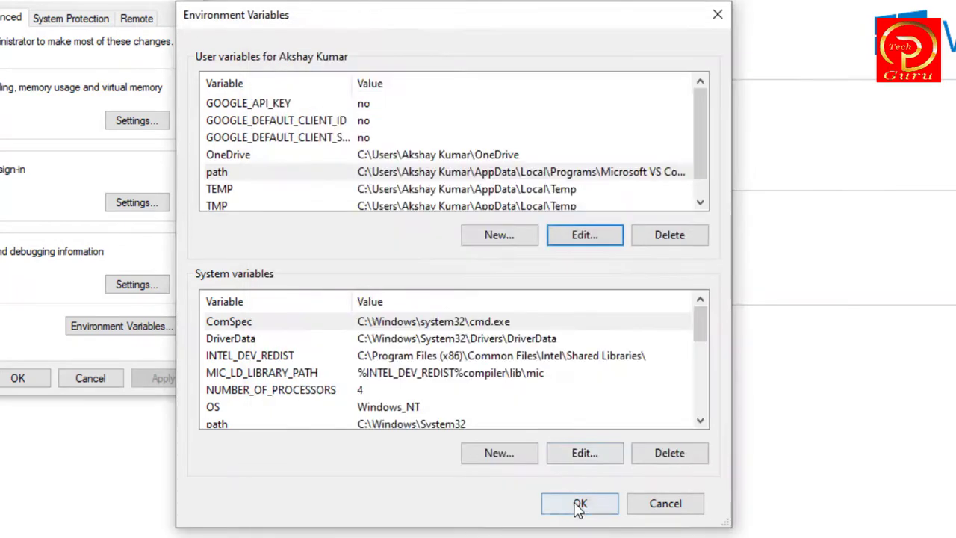
left_click(580, 503)
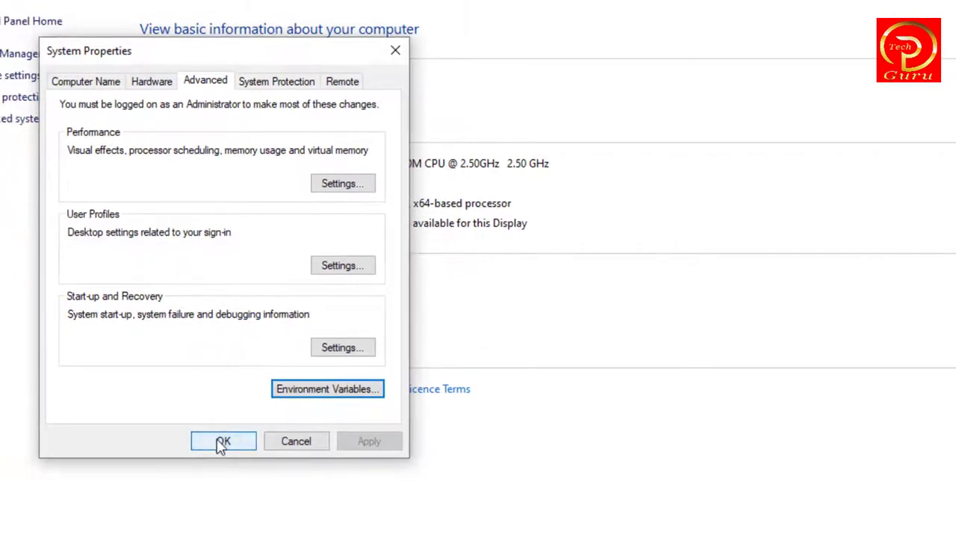
left_click(222, 442)
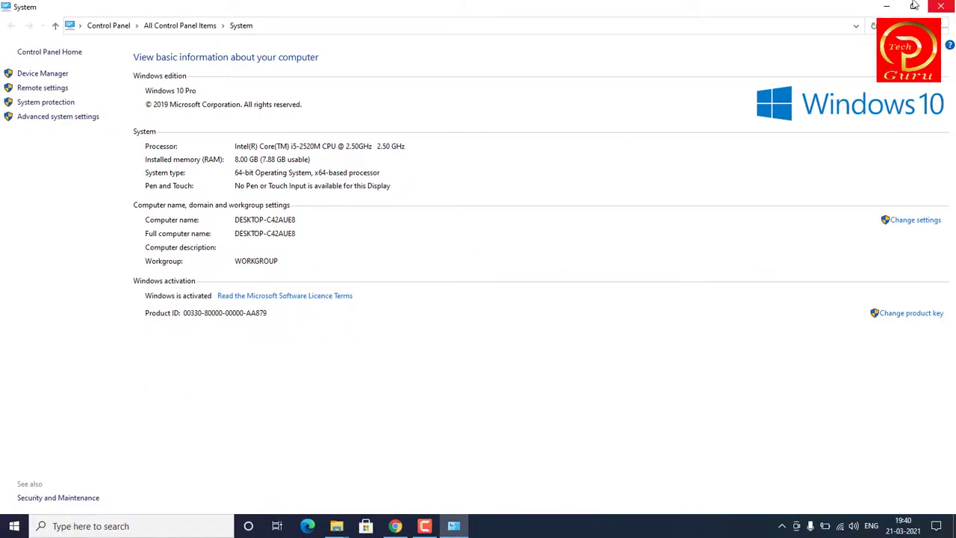
left_click(887, 6)
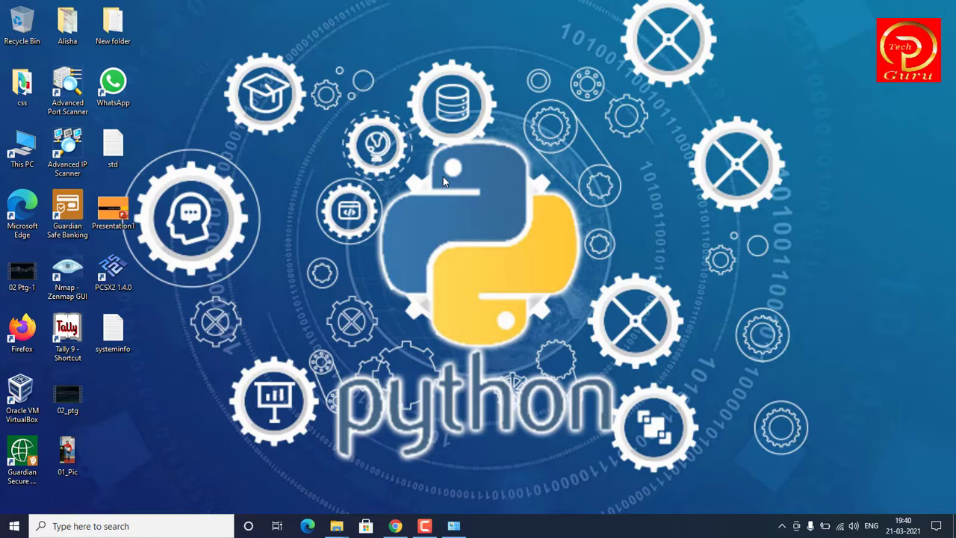
Step: Open a new Command Prompt and start the Python interpreter with the python command
key("super+r")
key("Return")
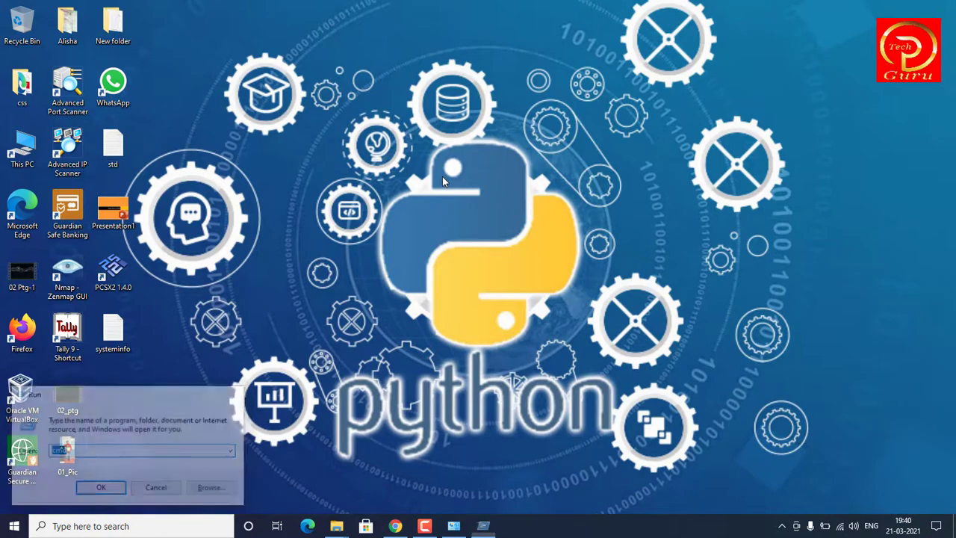
type("python")
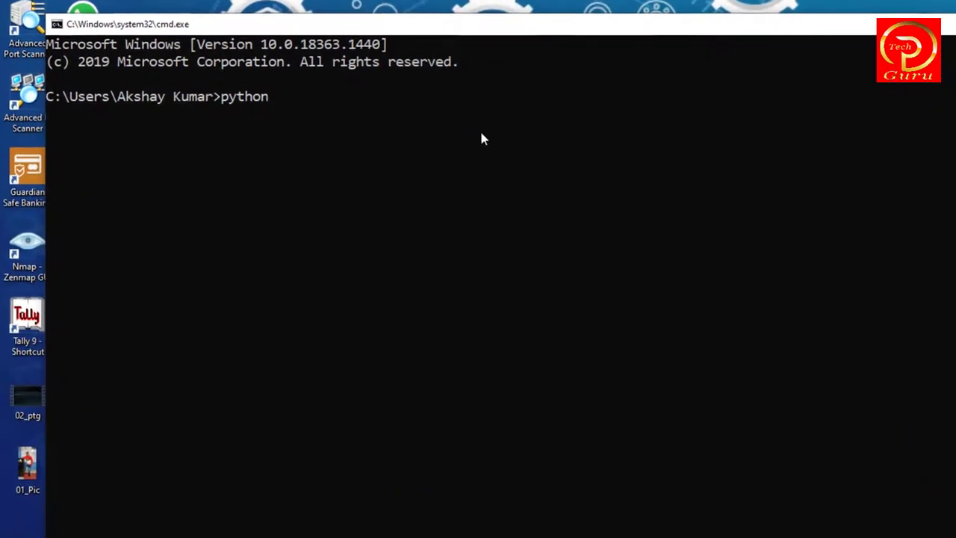
key("Return")
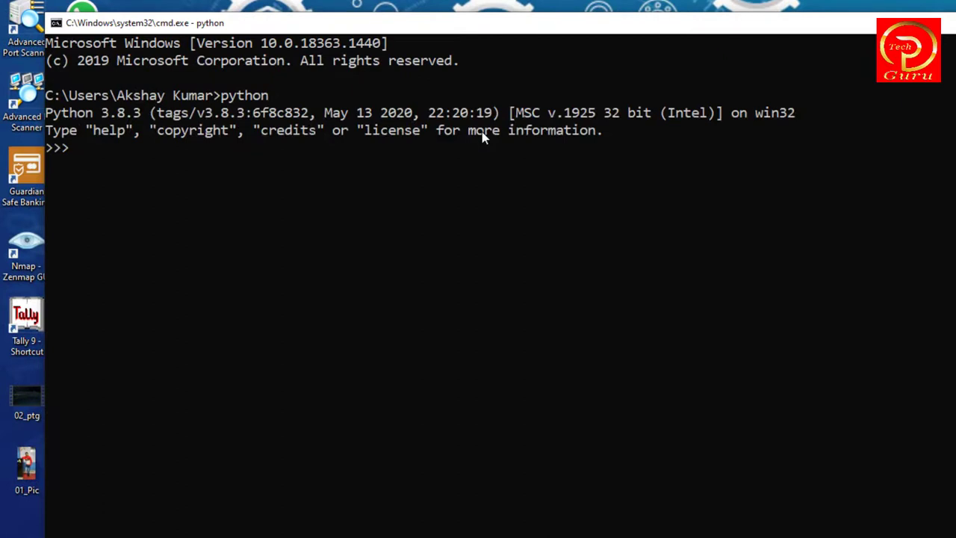
Step: Try to run print(Hello) without quotation marks in the Python interpreter
type("m")
key("BackSpace")
type("pt")
key("BackSpace")
type("rint(p")
key("BackSpace")
type("Hello")
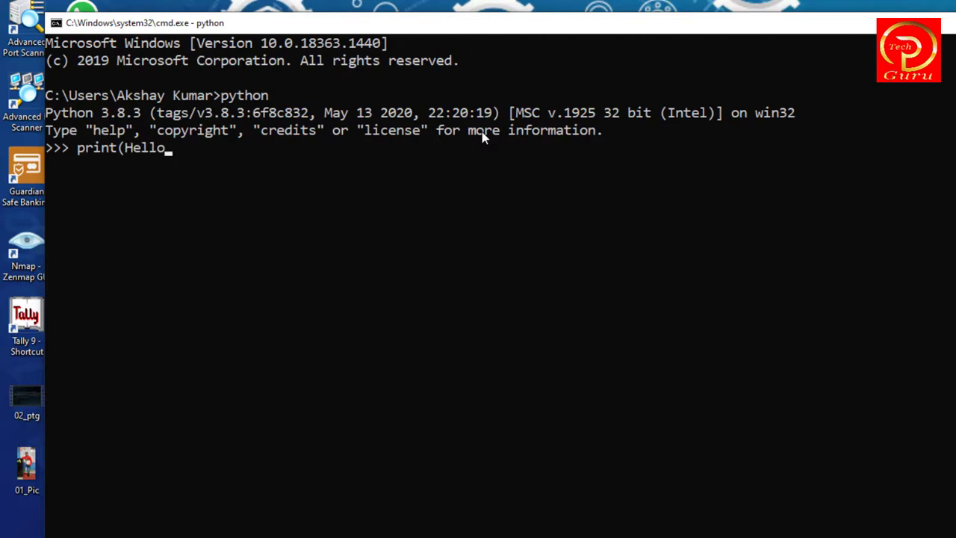
type(")")
key("Return")
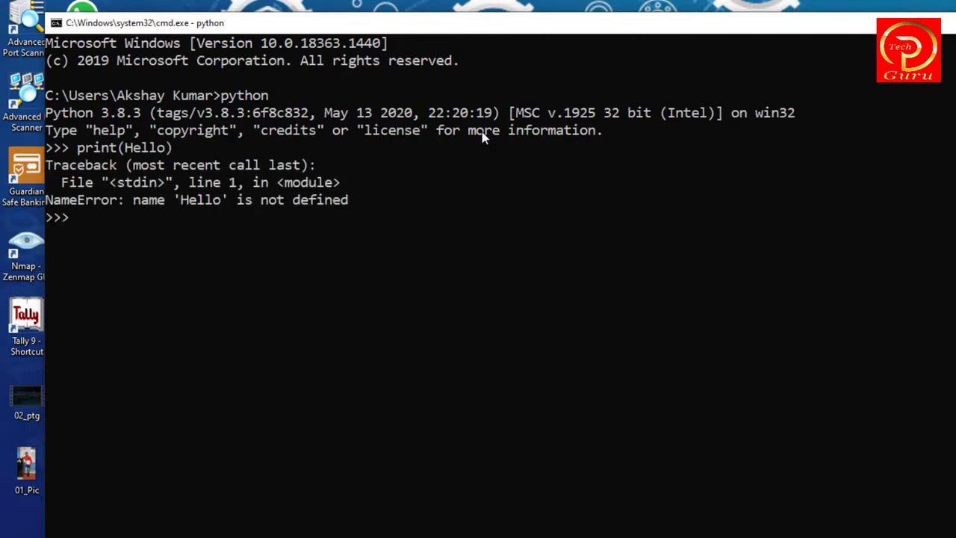
Step: Run print('hello') with the text in single quotes in the Python interpreter
type("print('hell")
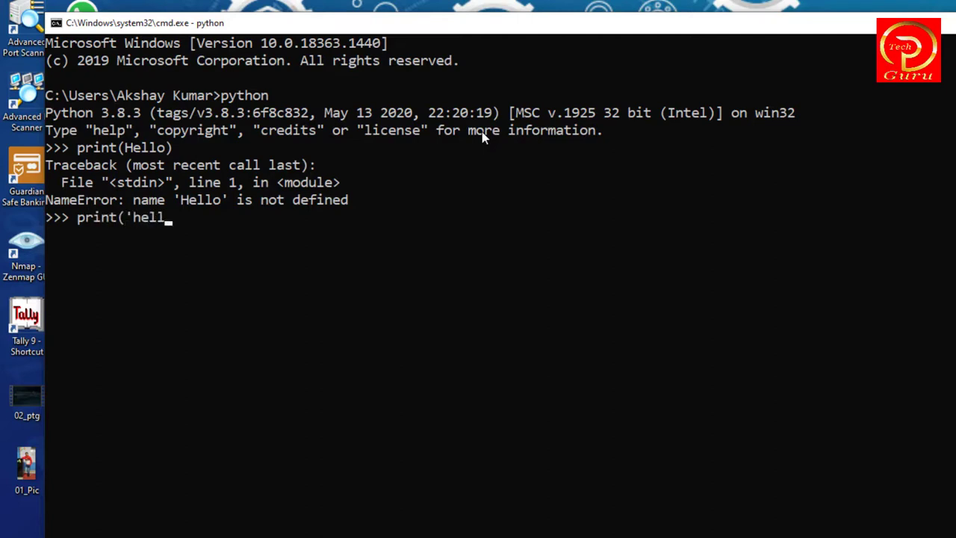
type("o")
key("Return")
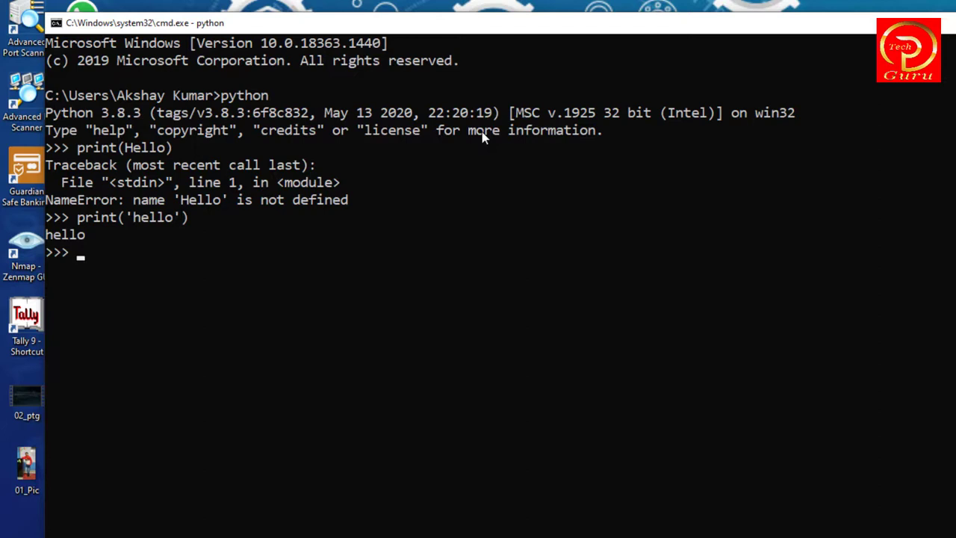
Step: Leave the Python interpreter with exit() and close the Command Prompt with exit
type("exit()")
key("Return")
type("exit")
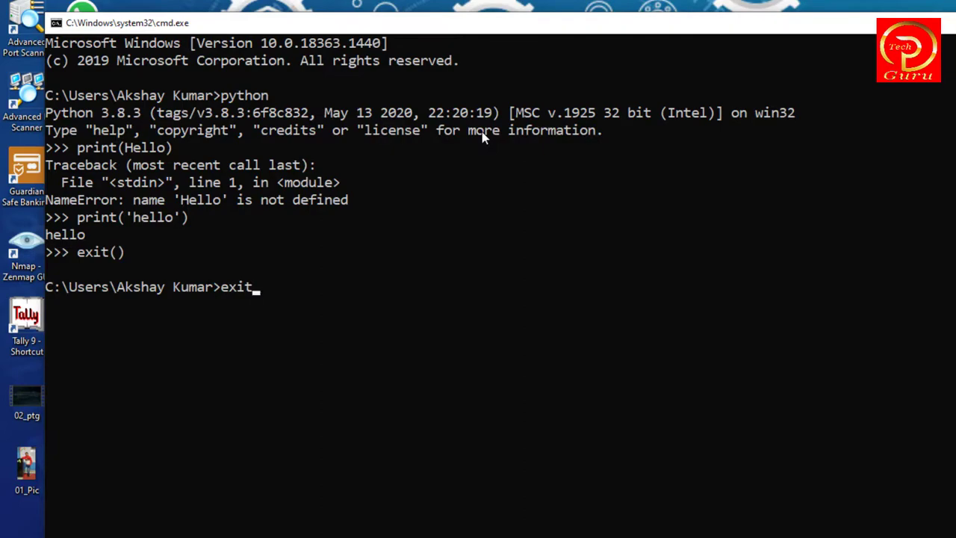
key("Return")
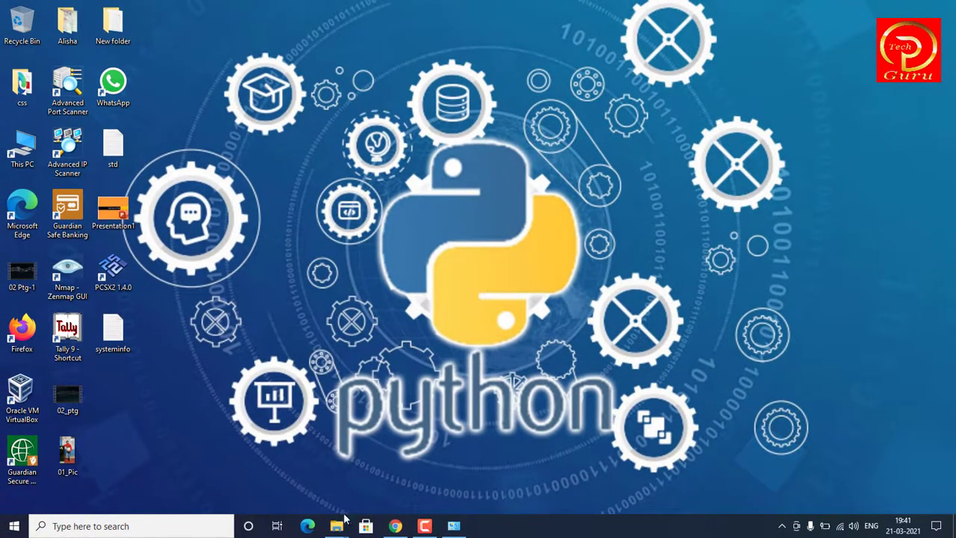
Step: Copy the full path of the Scripts folder inside G:\python and switch back to the System window
mouse_move(337, 523)
left_click(379, 475)
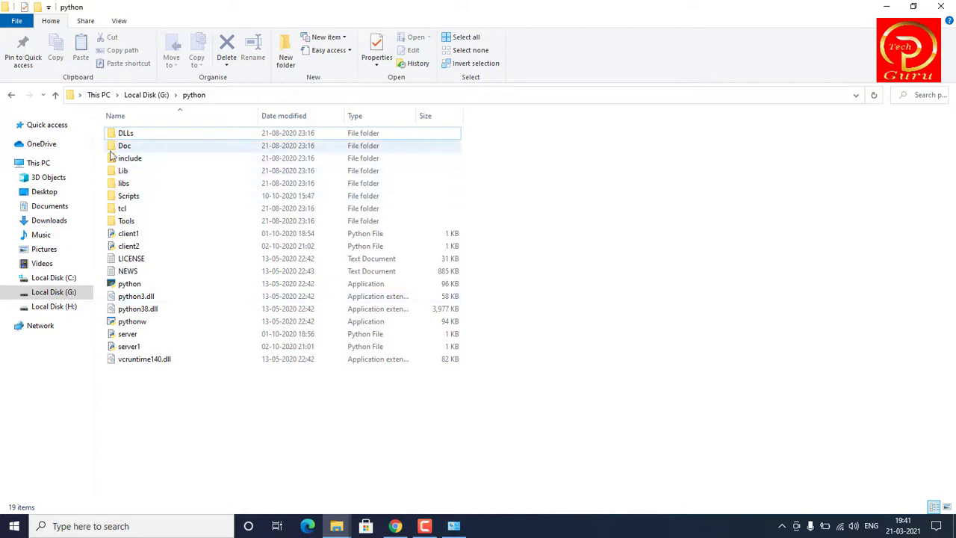
double_click(140, 197)
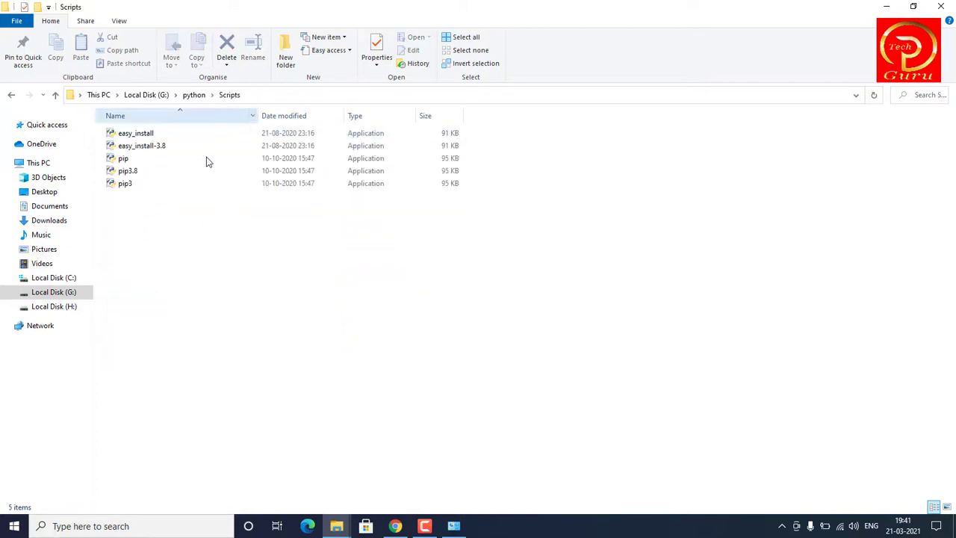
left_click(252, 93)
key("ctrl+c")
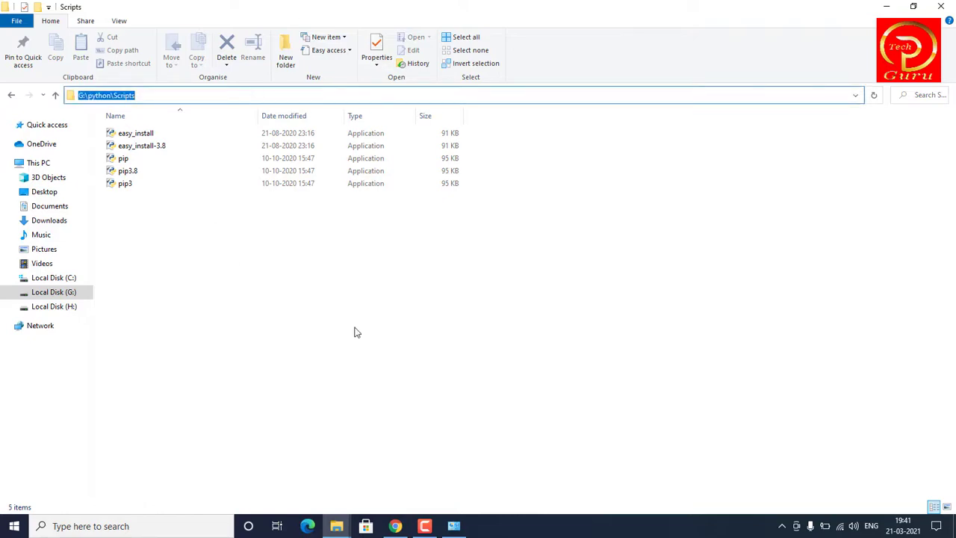
left_click(453, 526)
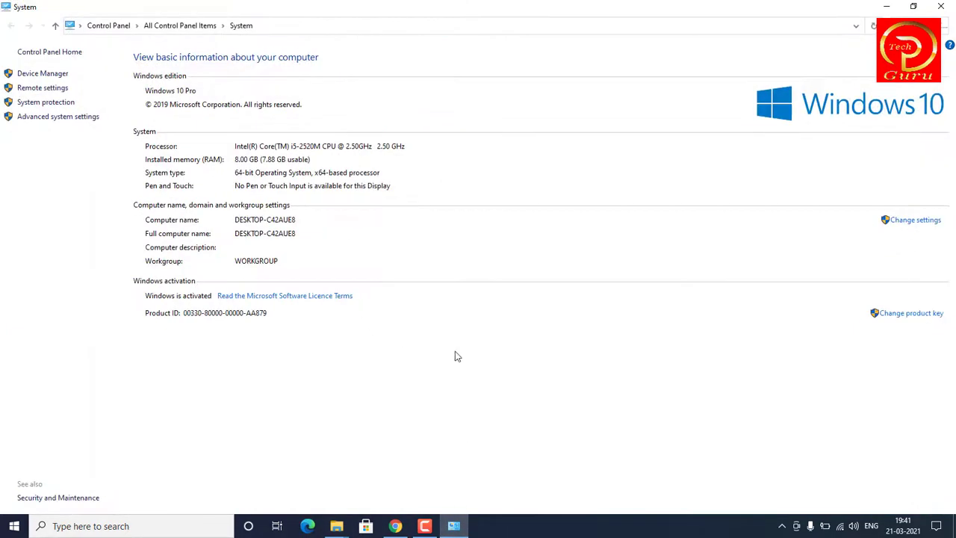
Step: Add G:\python\Scripts as a new entry in the user path environment variable and confirm all open system dialogs
left_click(71, 143)
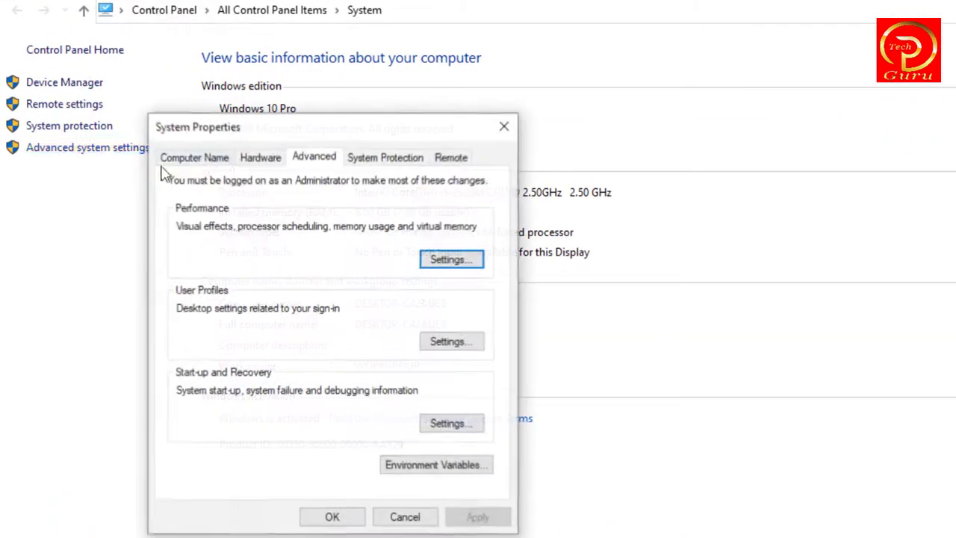
left_click(463, 468)
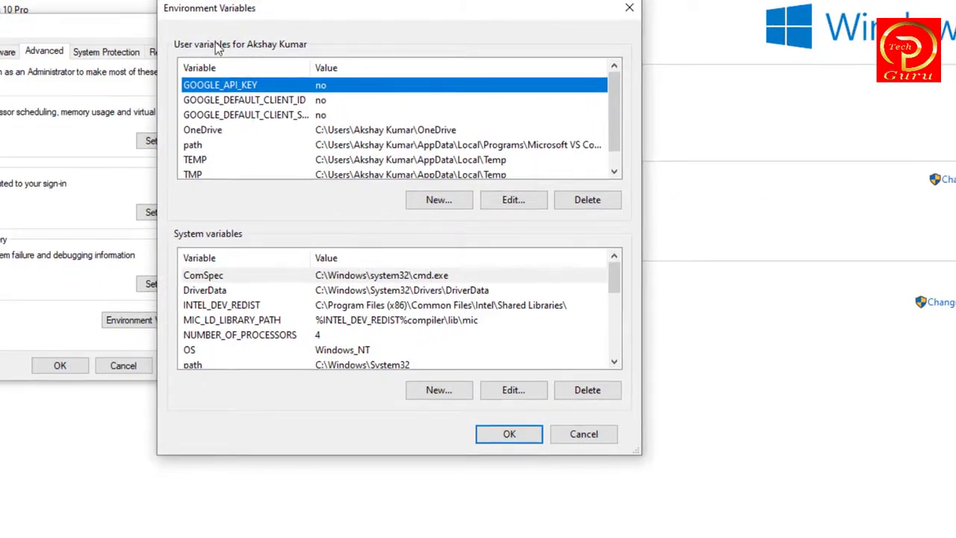
left_click(211, 149)
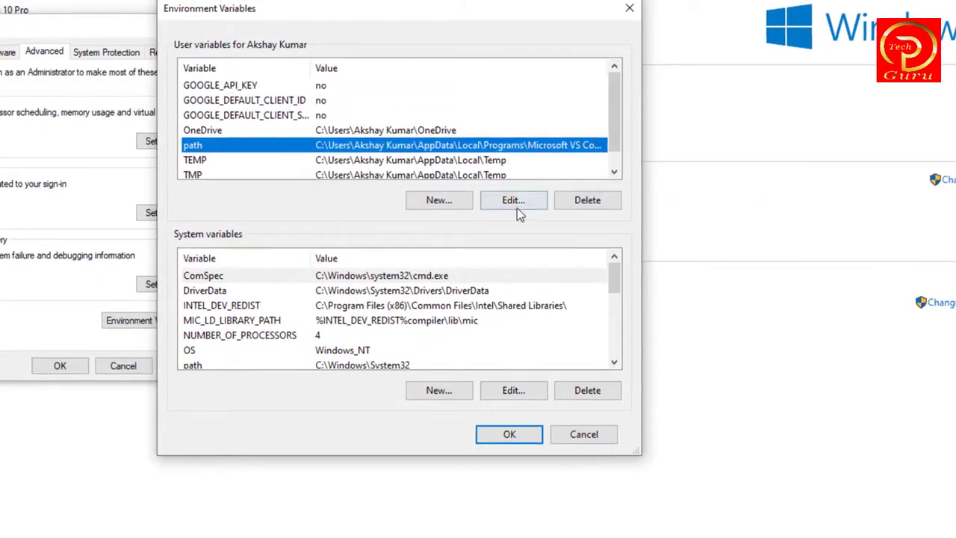
left_click(513, 200)
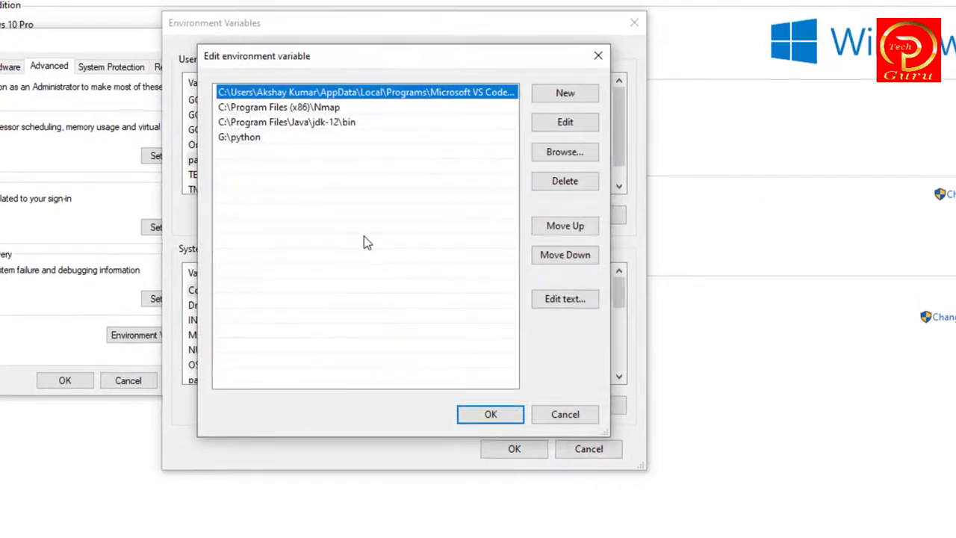
left_click_drag(353, 67, 315, 57)
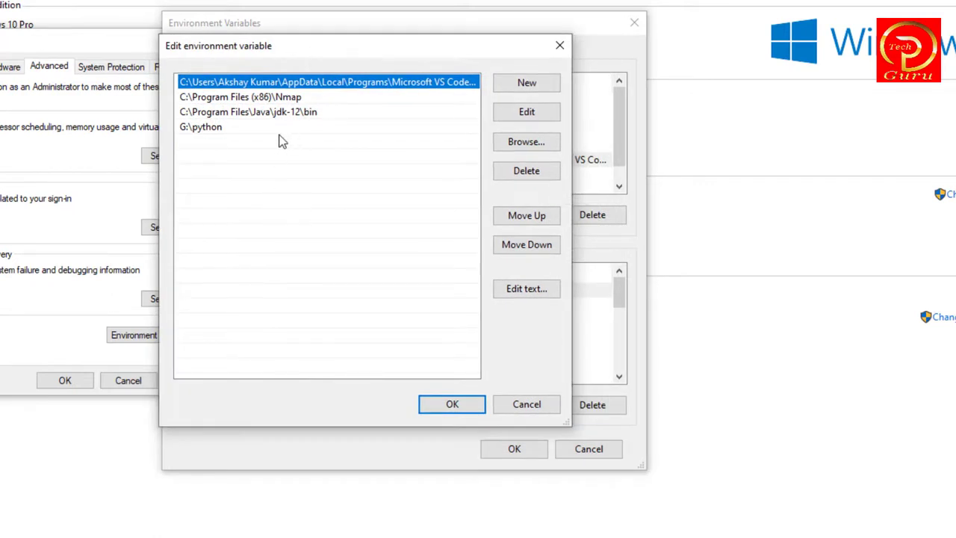
left_click(523, 83)
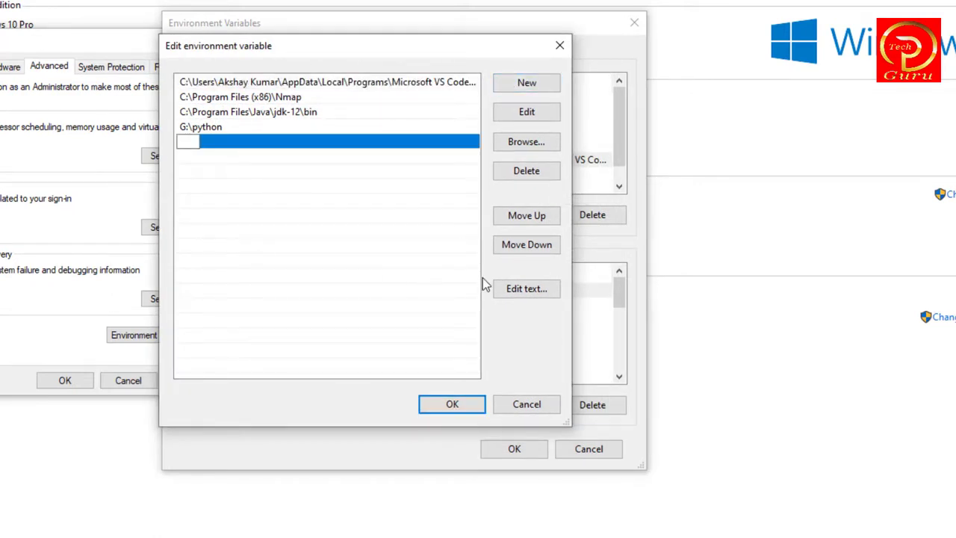
key("ctrl+v")
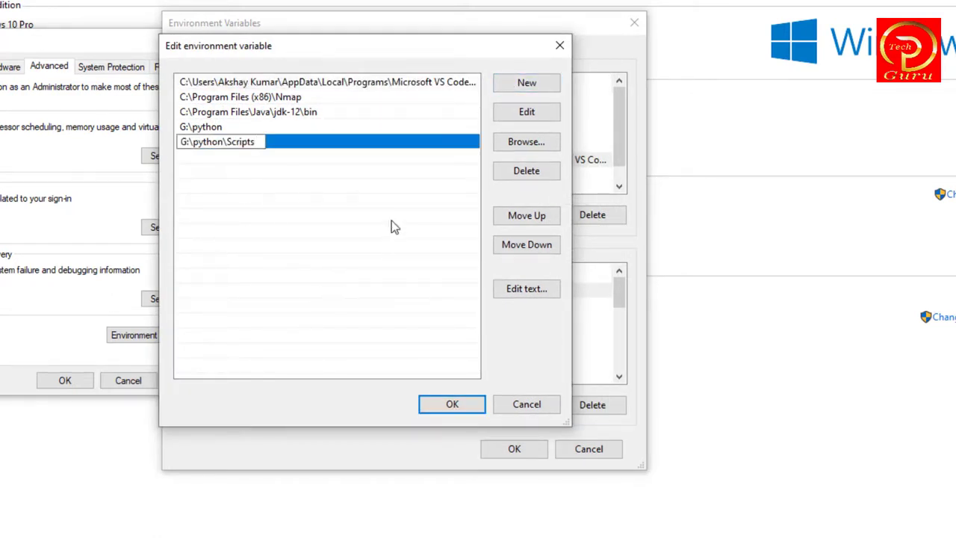
left_click(457, 404)
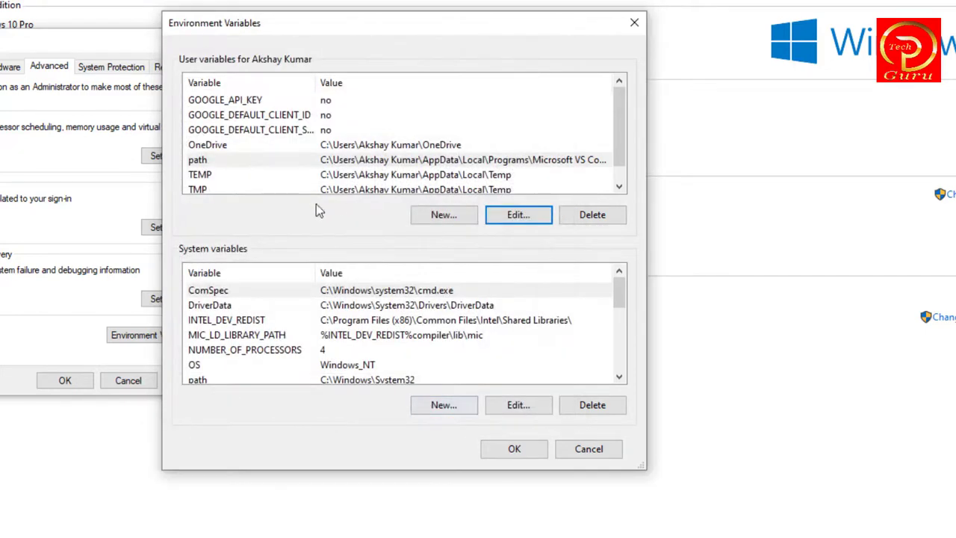
left_click(505, 452)
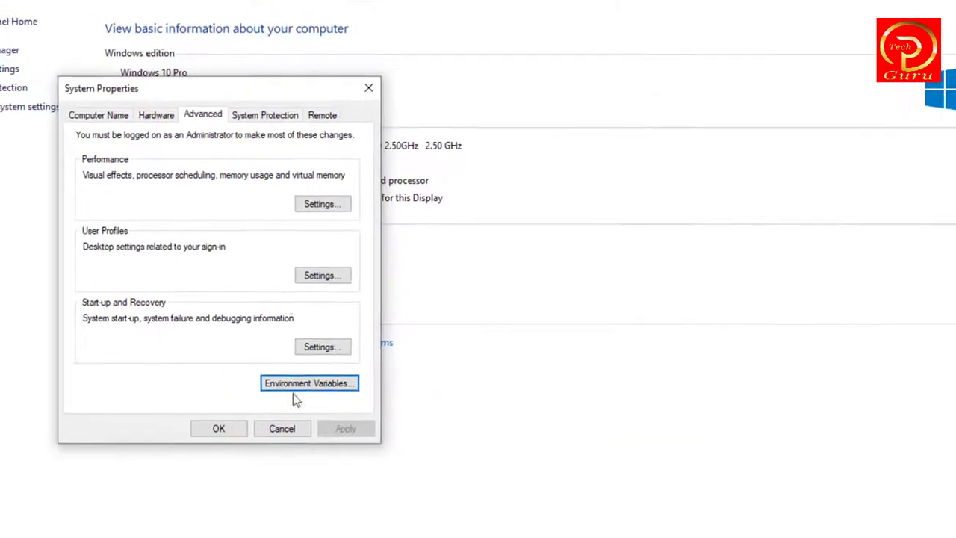
left_click(233, 432)
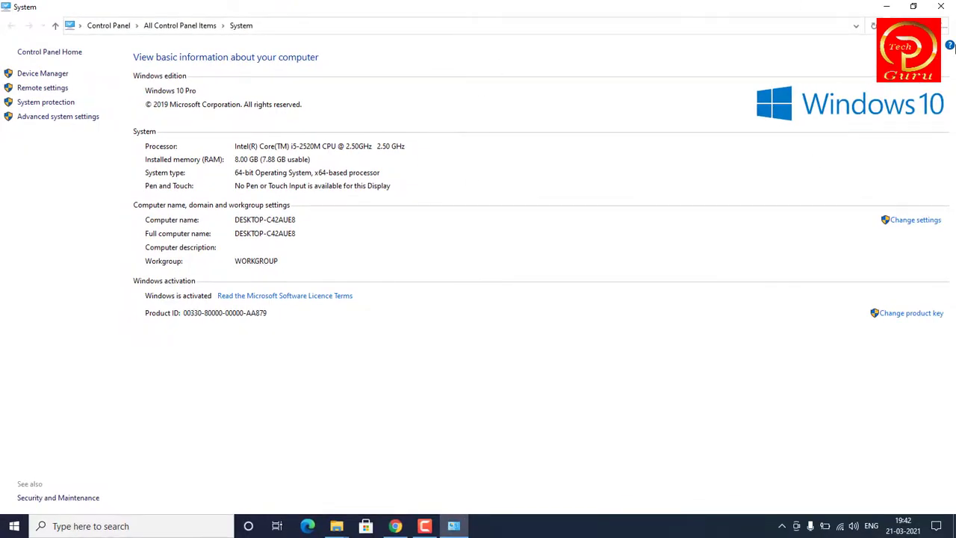
Step: Minimize the System window and show the desktop
left_click(893, 6)
key("super")
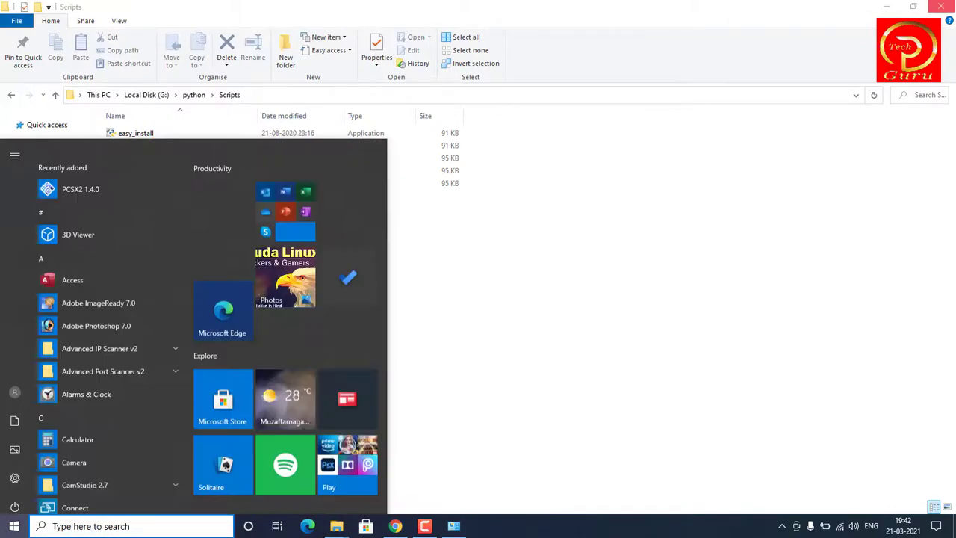
left_click(728, 131)
key("super+d")
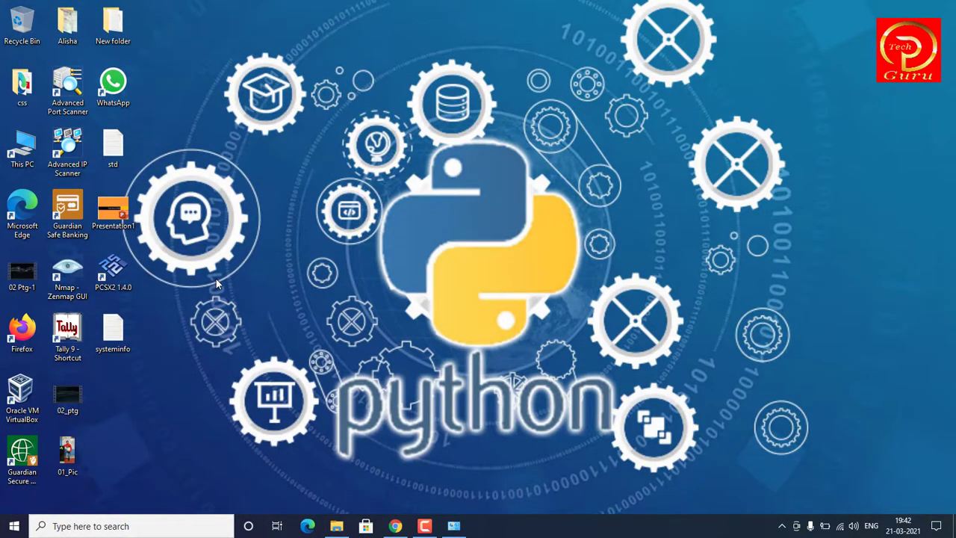
Step: Open a Command Prompt with the cmd command and run pip in it
key("super+r")
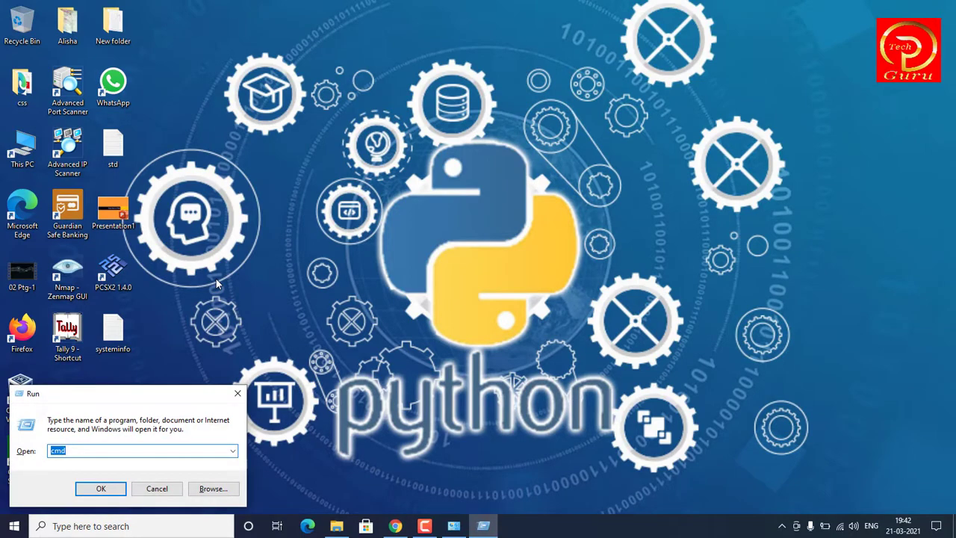
key("Return")
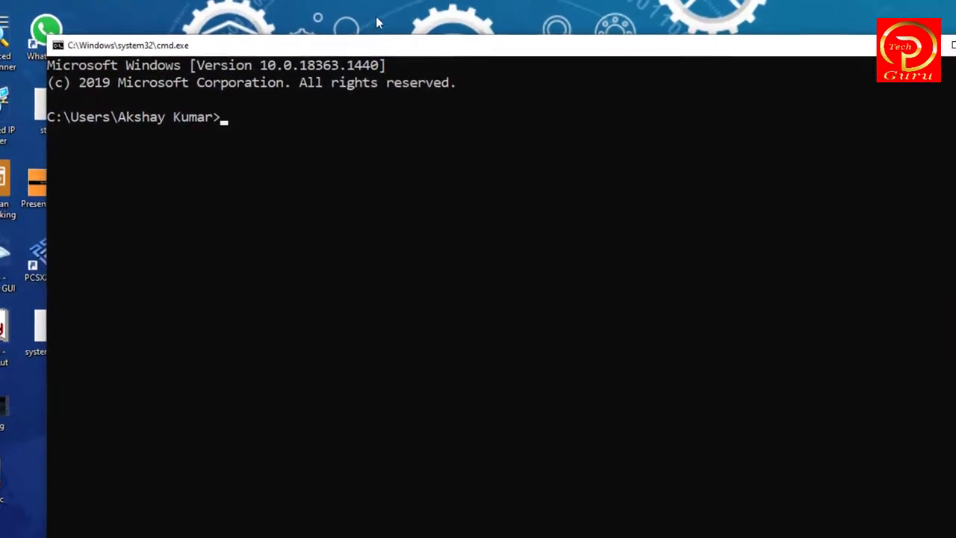
left_click_drag(401, 47, 378, 0)
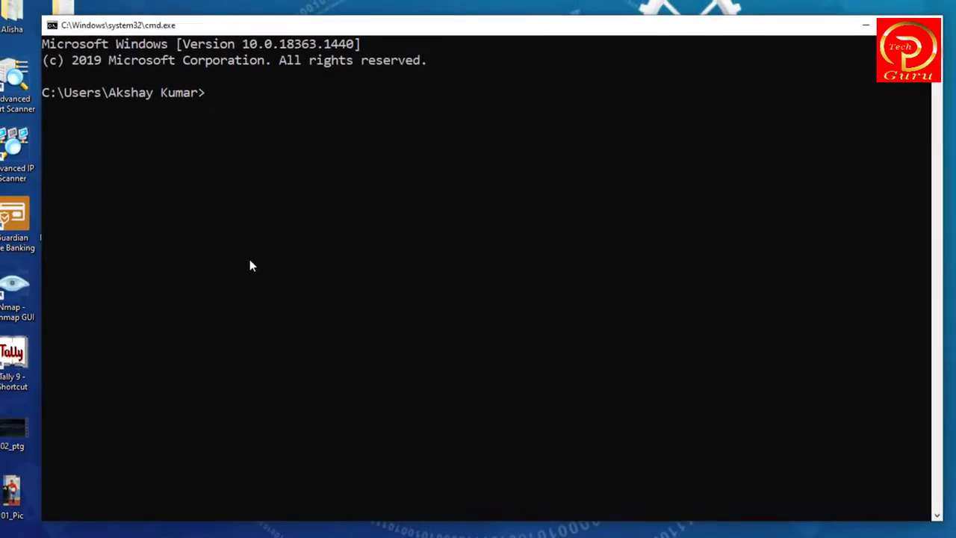
type("pip")
key("Return")
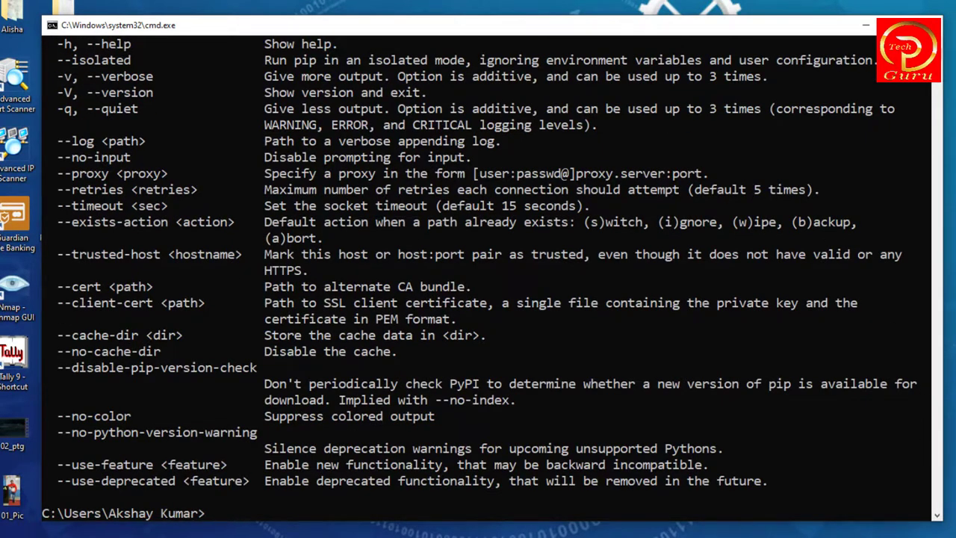
Step: Examine the commands and general options in the pip help output and close the Command Prompt
scroll(486, 276, "up", 9)
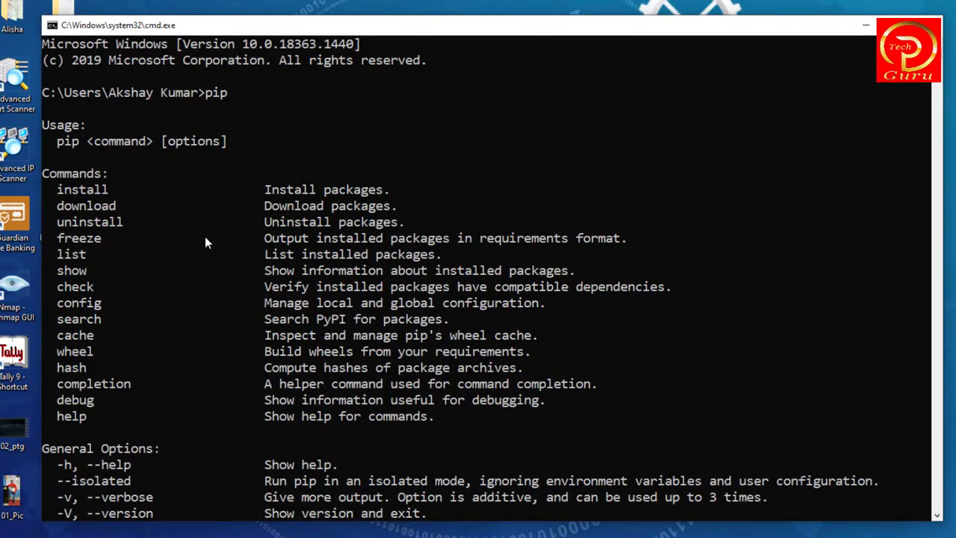
left_click_drag(52, 187, 138, 207)
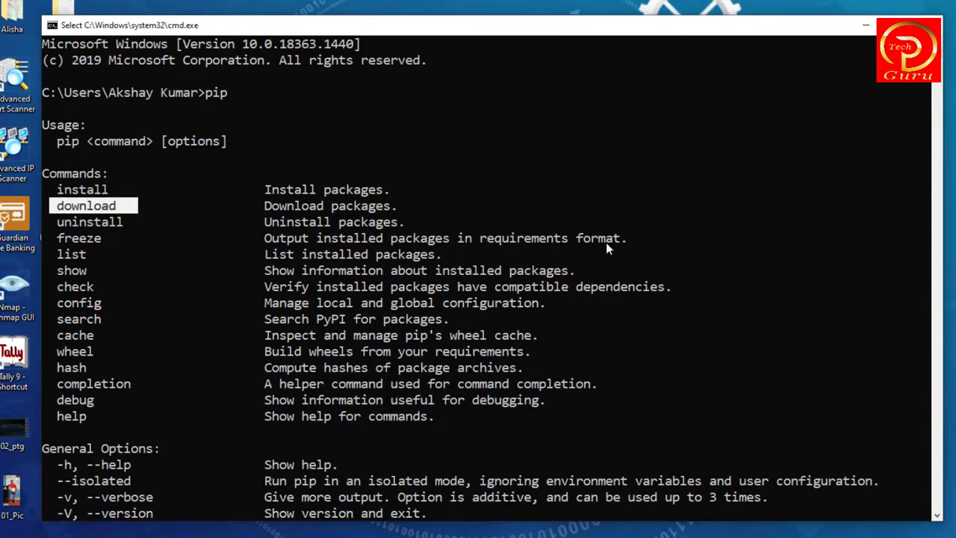
left_click_drag(59, 461, 152, 482)
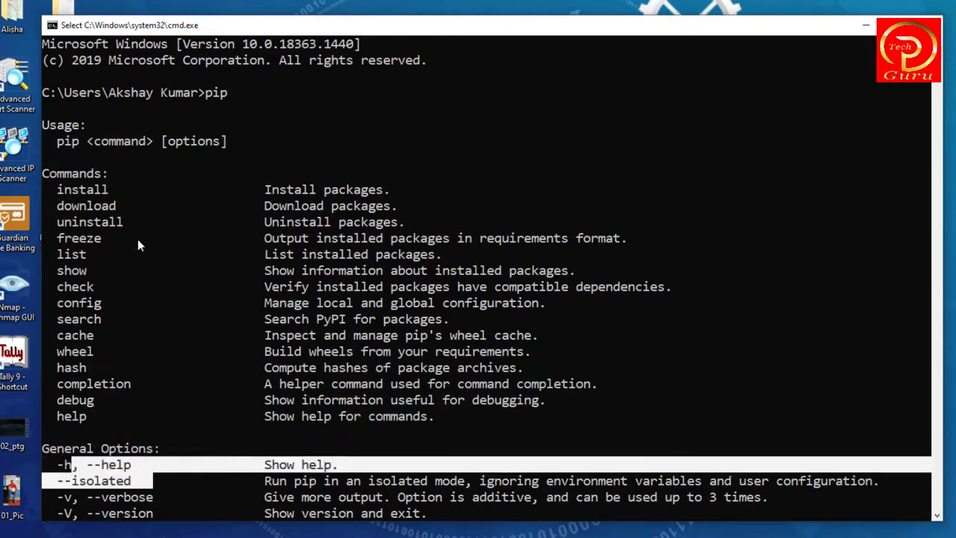
left_click_drag(50, 191, 83, 304)
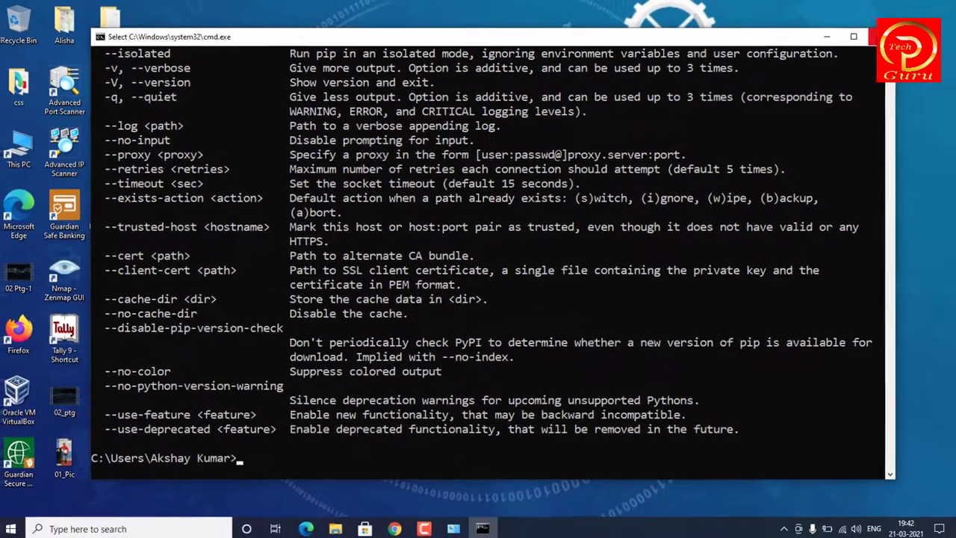
left_click(871, 37)
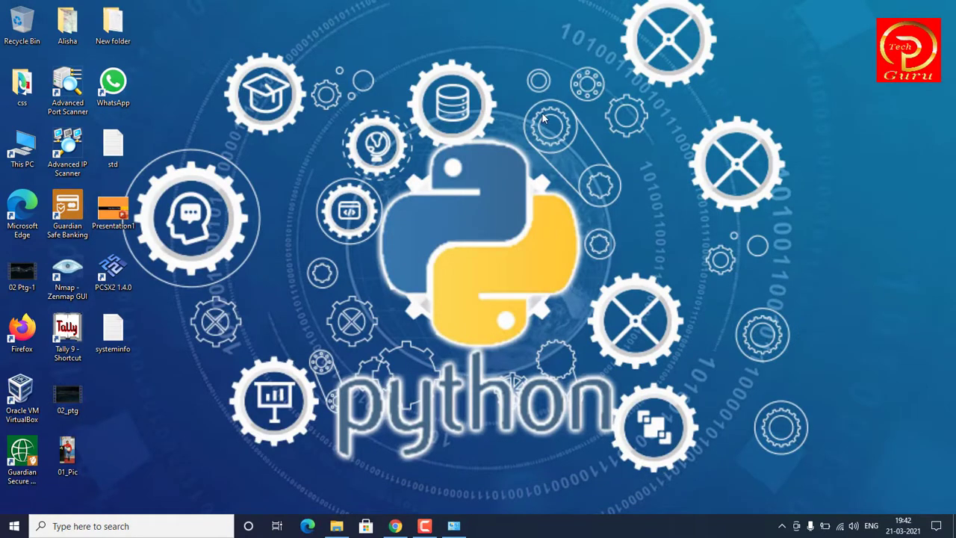